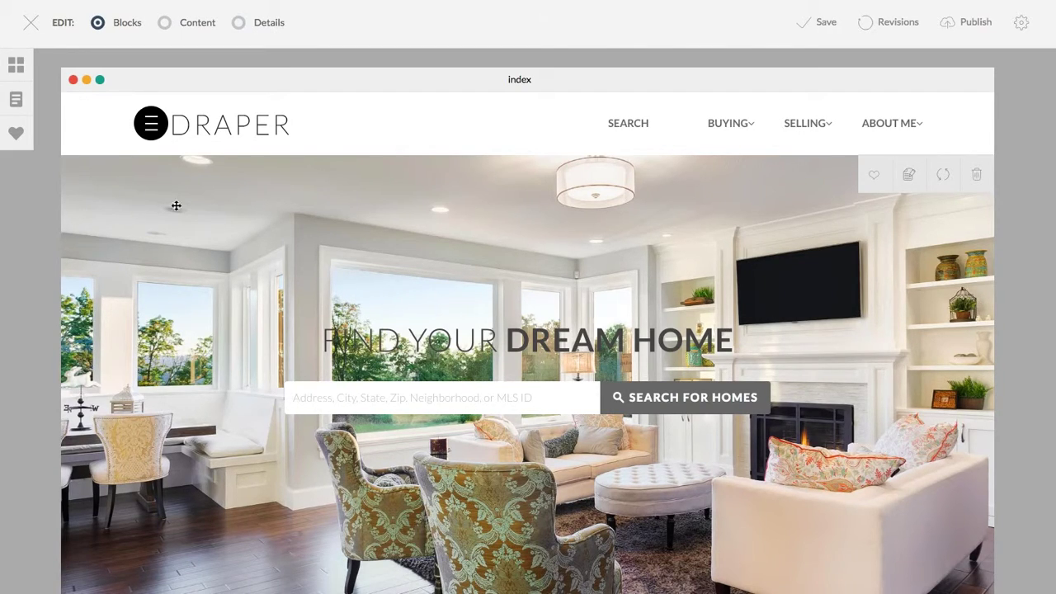
Open Site Settings on Site Details, showing site name My New Site, subdomain demo and domain realvolution.com.
scroll(273, 169, down, 4)
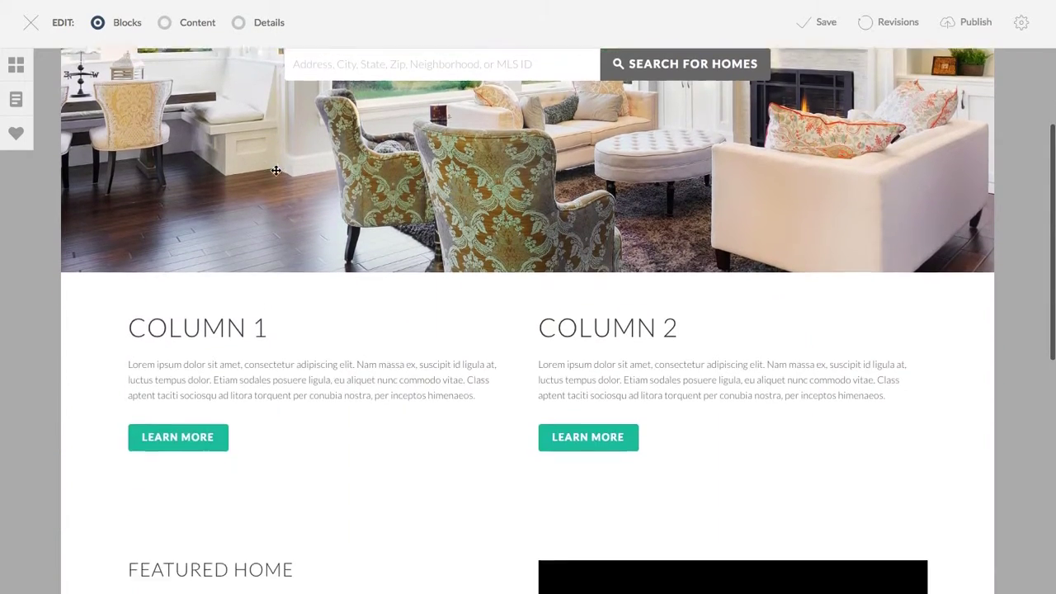
scroll(83, 153, up, 4)
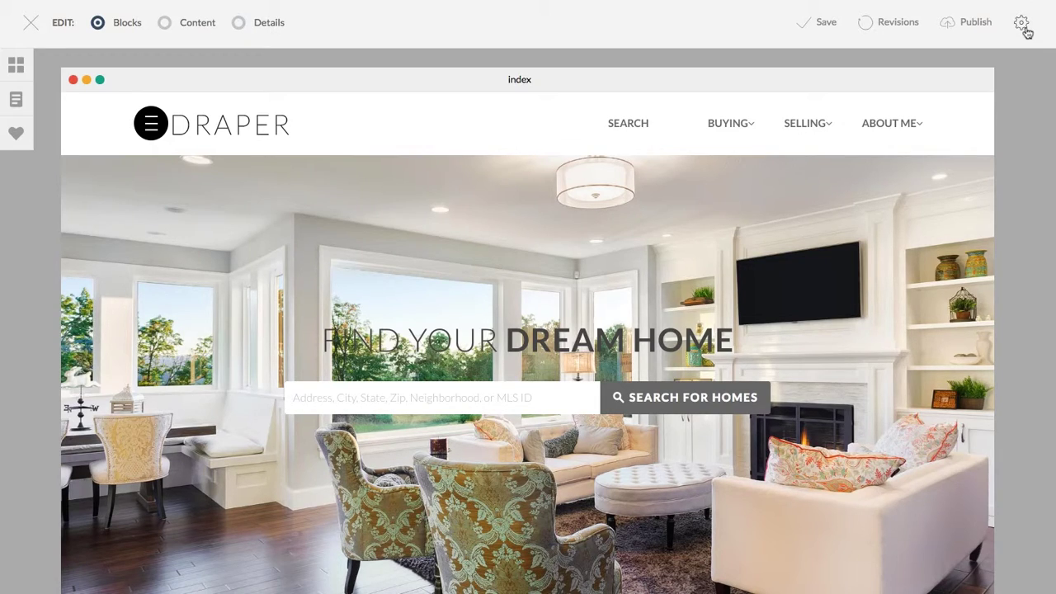
click(1024, 29)
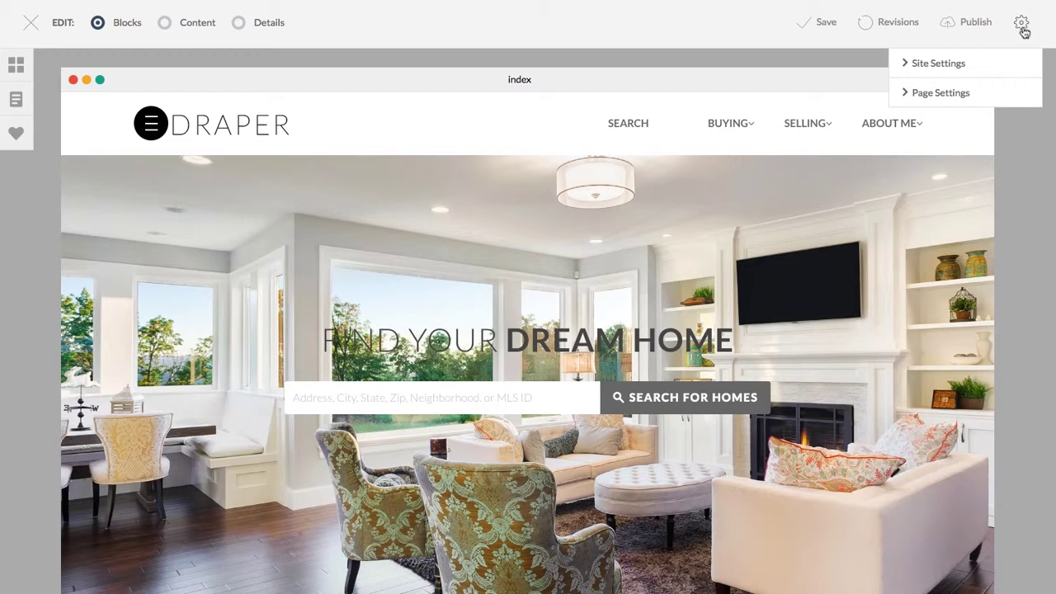
click(941, 65)
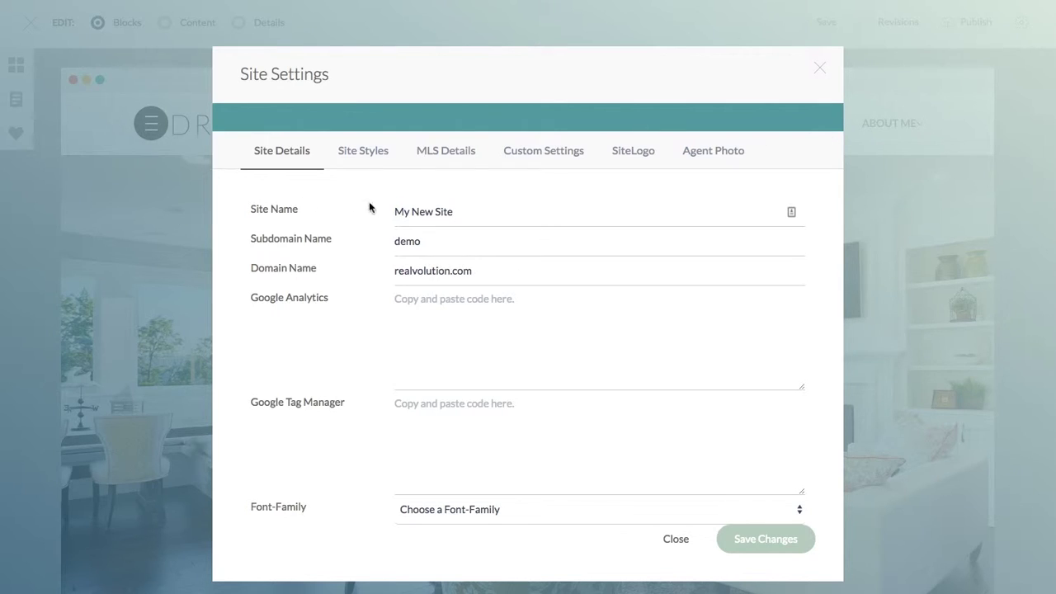
Replace the site name My New Site with the agent's realty site name.
drag(479, 211, 381, 210)
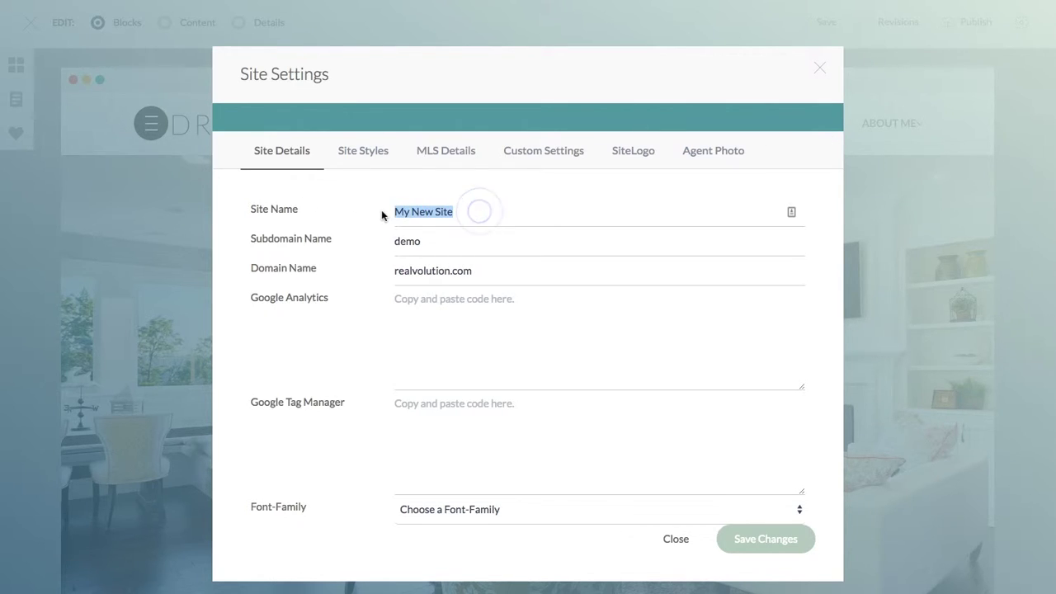
key(BackSpace)
text(Jara)
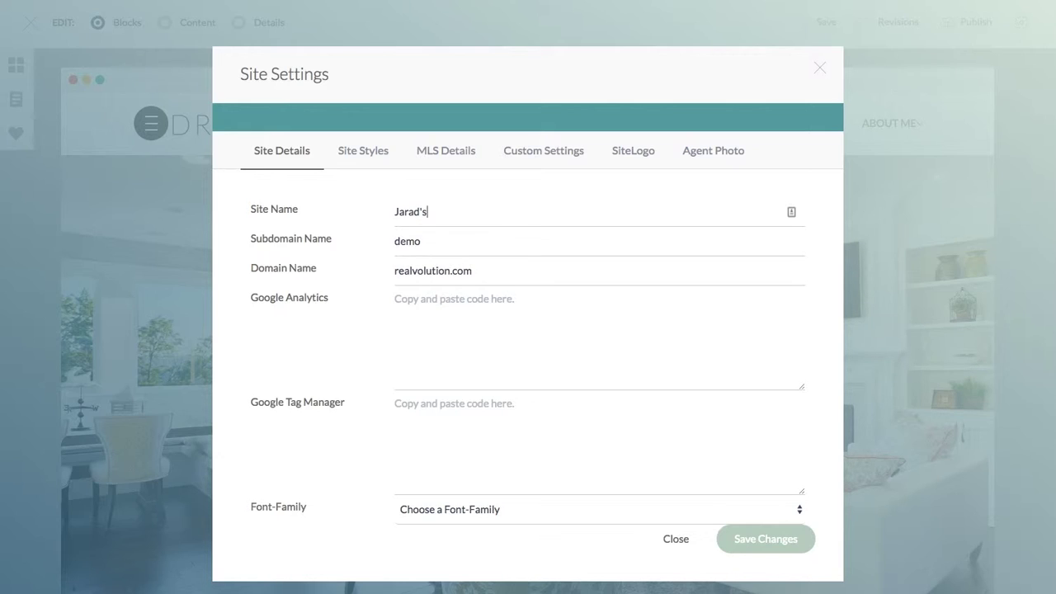
text(d's Rera)
text(ate)
Review the subdomain demo, domain realvolution.com, and the Google Analytics and Tag Manager code boxes.
drag(430, 240, 389, 237)
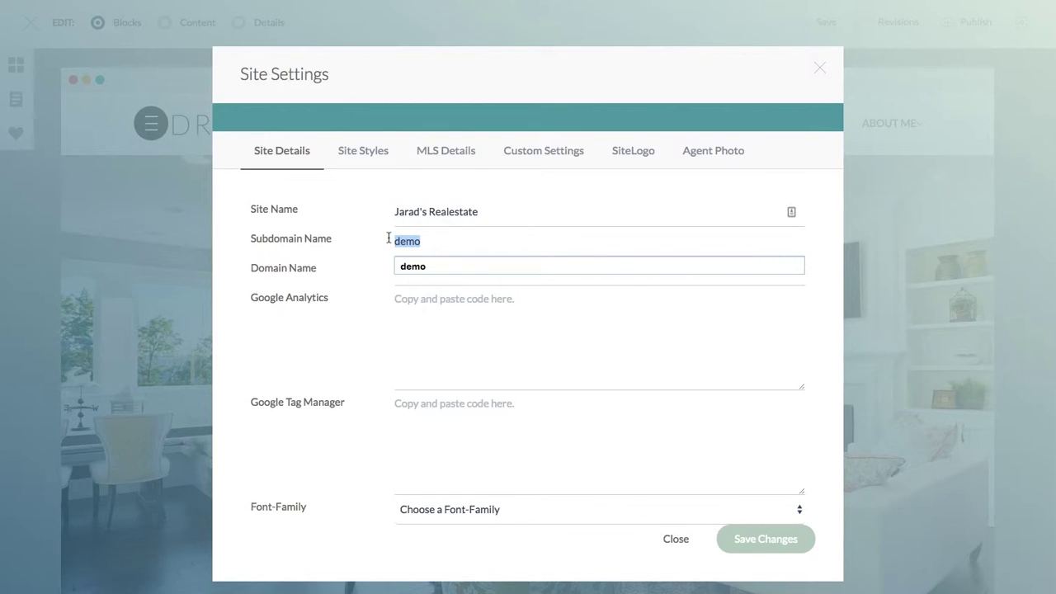
click(485, 350)
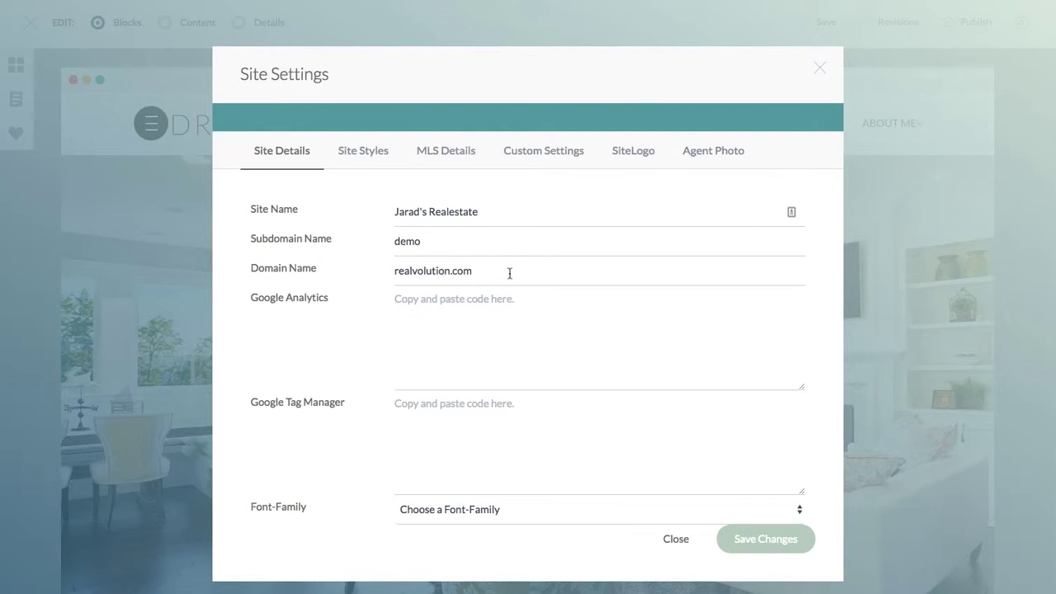
drag(510, 273, 371, 278)
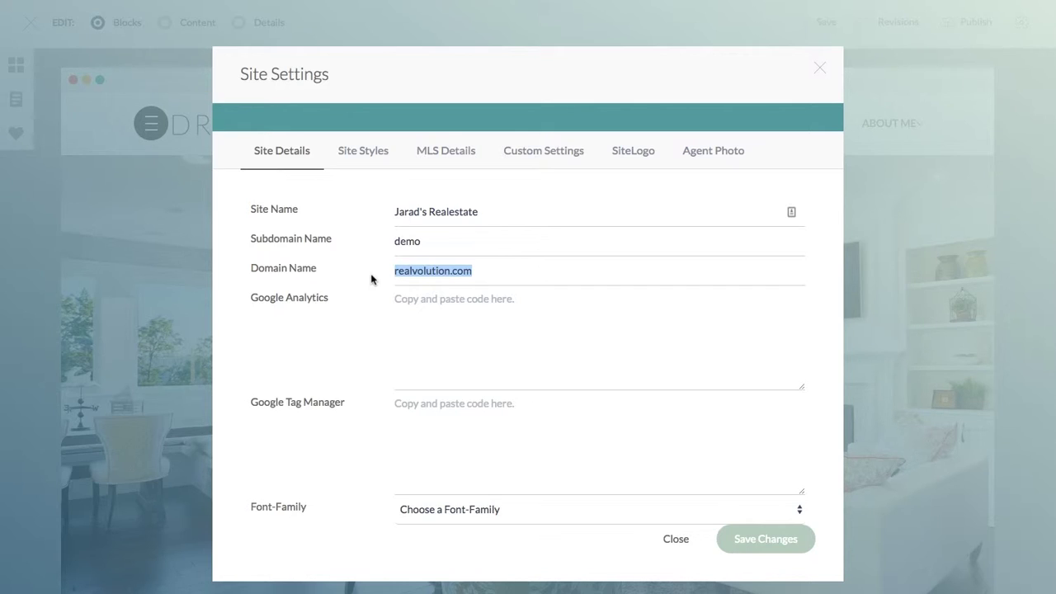
click(456, 300)
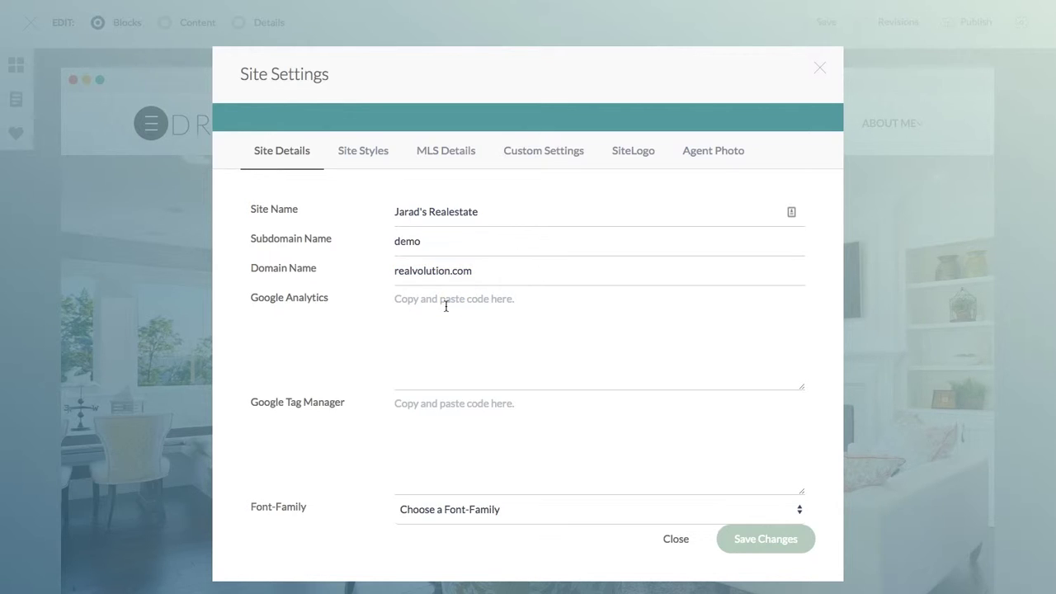
click(421, 409)
click(415, 299)
click(415, 404)
Check Site Styles, then MLS Details listing Northern Texas Real Estate Information Systems, with its Office ID and MLS Agent ID fields.
click(363, 148)
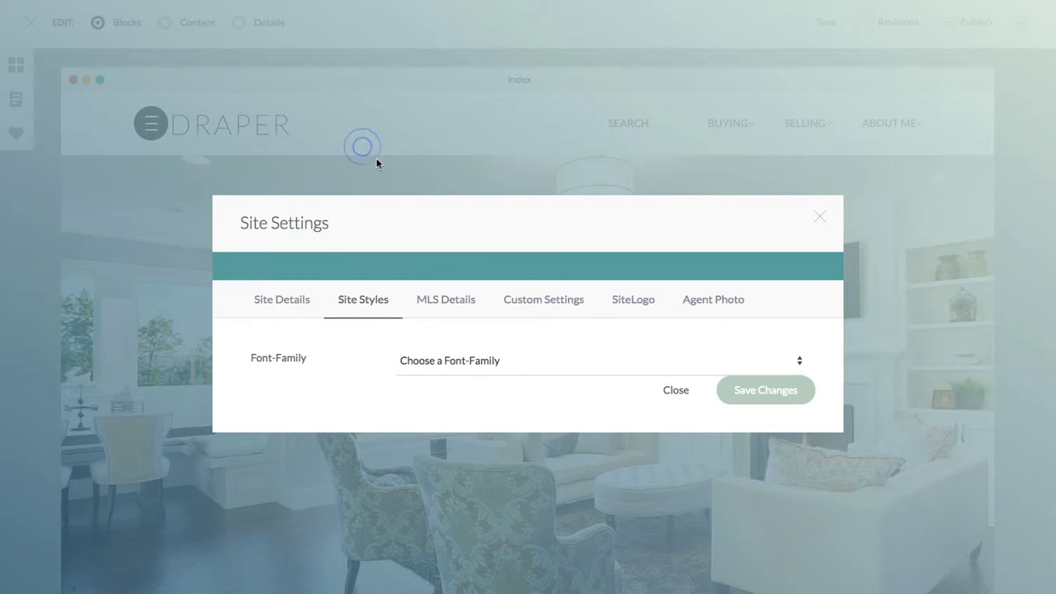
click(445, 300)
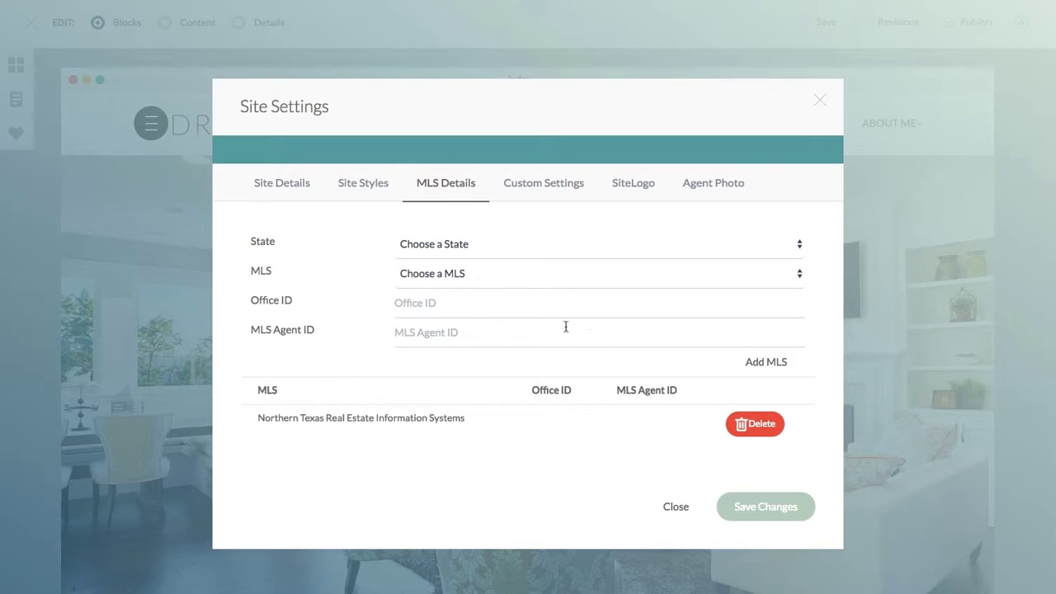
click(412, 303)
click(406, 336)
Review the Custom Settings header and end-body includes and scroll through the .htaccess rewrite rules.
click(568, 190)
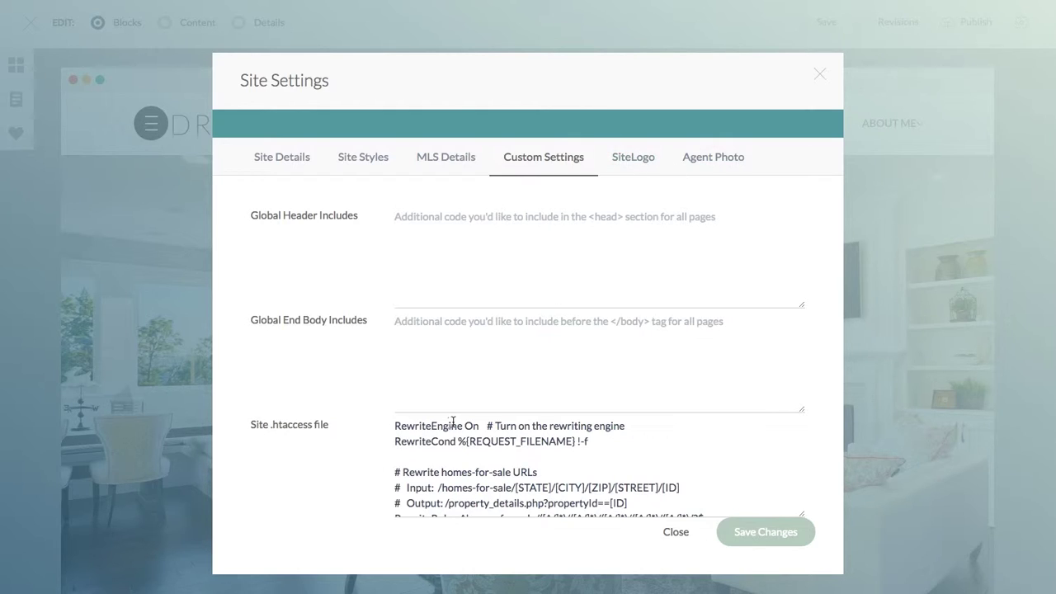
scroll(454, 423, down, 10)
scroll(453, 422, up, 10)
Check the SiteLogo tab's DRAPER logo and the empty Agent Photo tab.
click(632, 161)
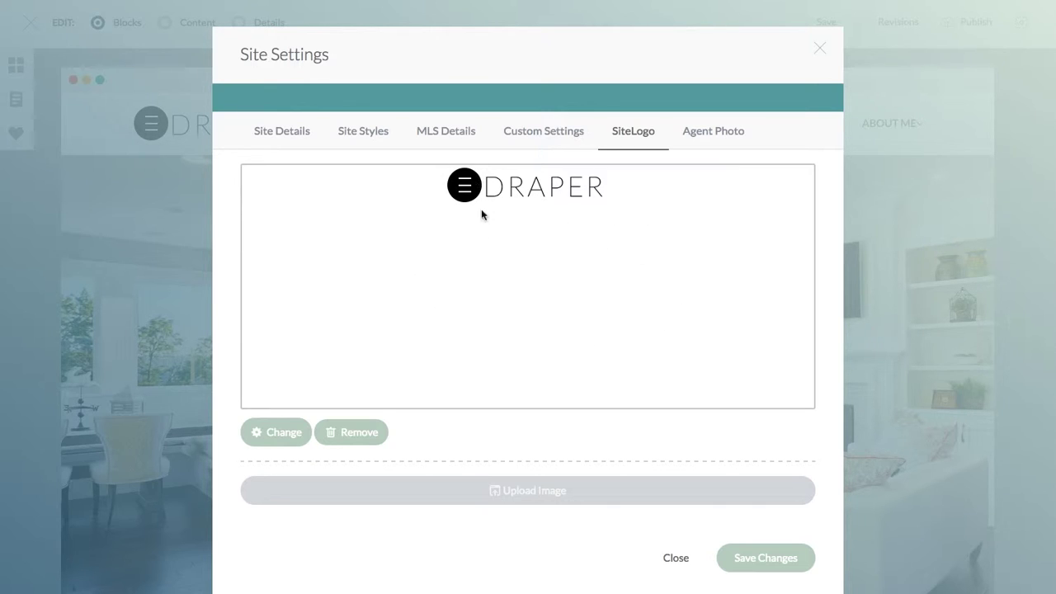
click(720, 132)
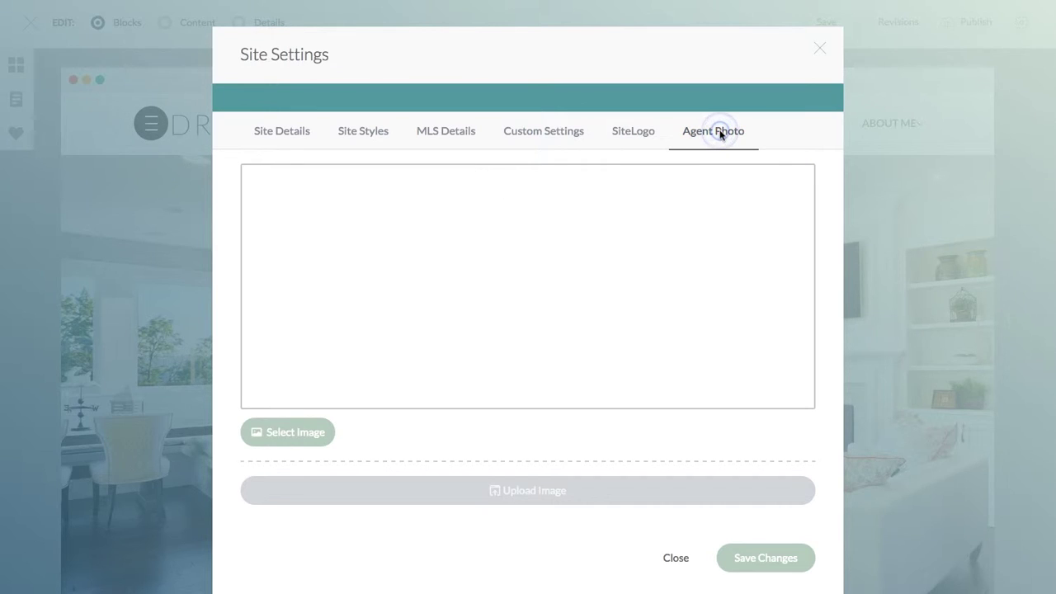
Close Site Settings and give index.html the agent's real estate website page title.
click(675, 560)
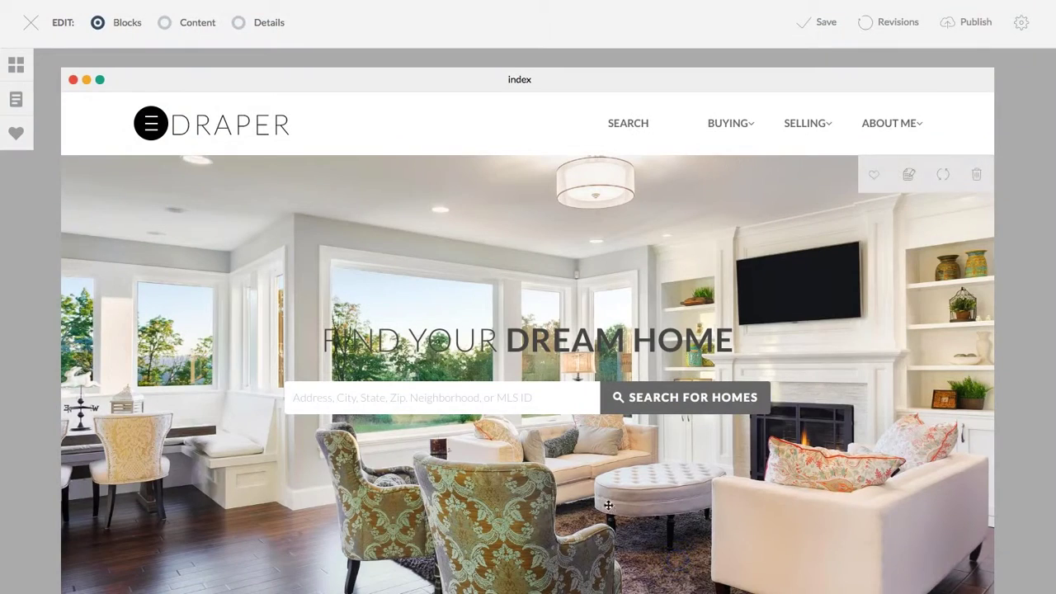
click(1023, 35)
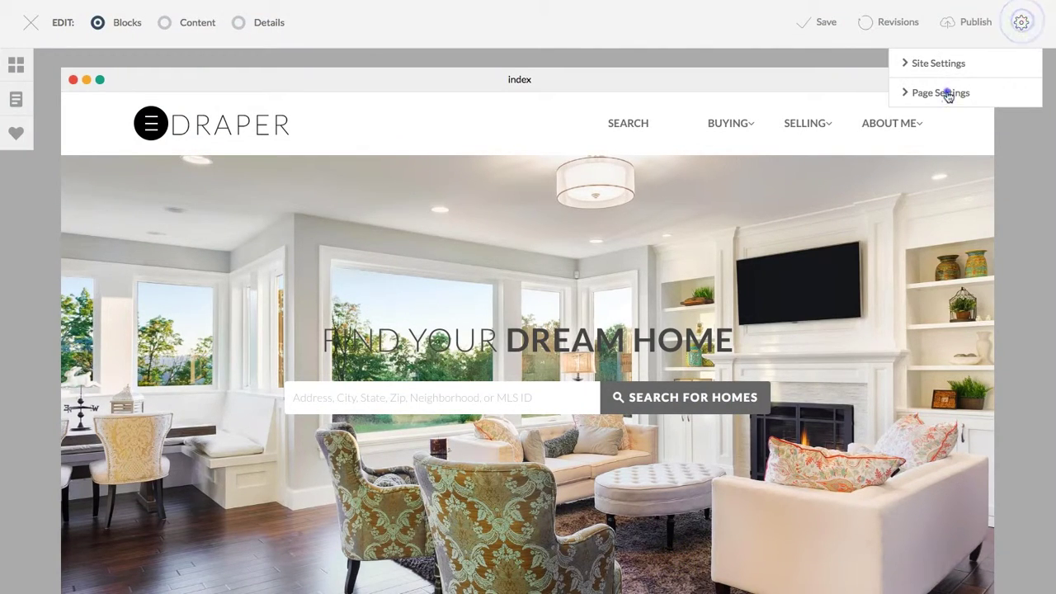
click(952, 94)
click(483, 160)
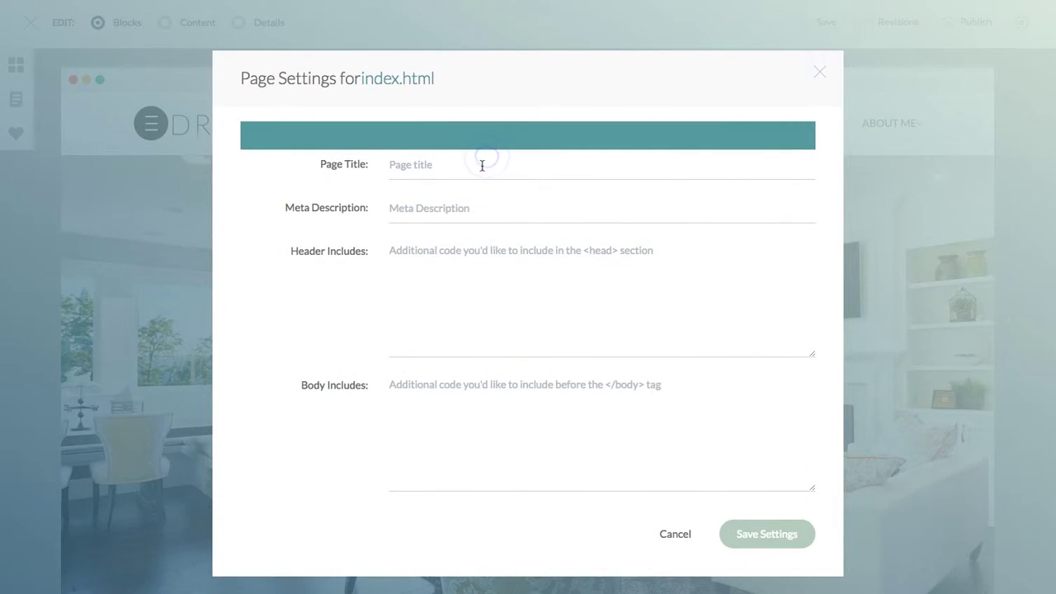
text(Jarad's Real Estate W)
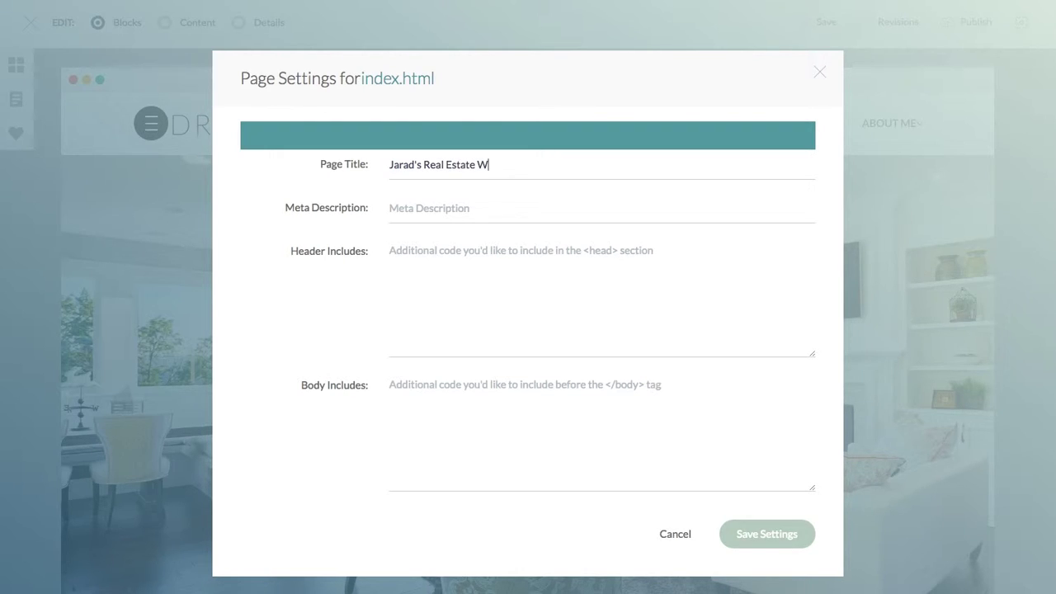
text(ebsite)
Enter 'Homes for sale in Utah' as the index.html meta description.
click(416, 206)
text(HOmes)
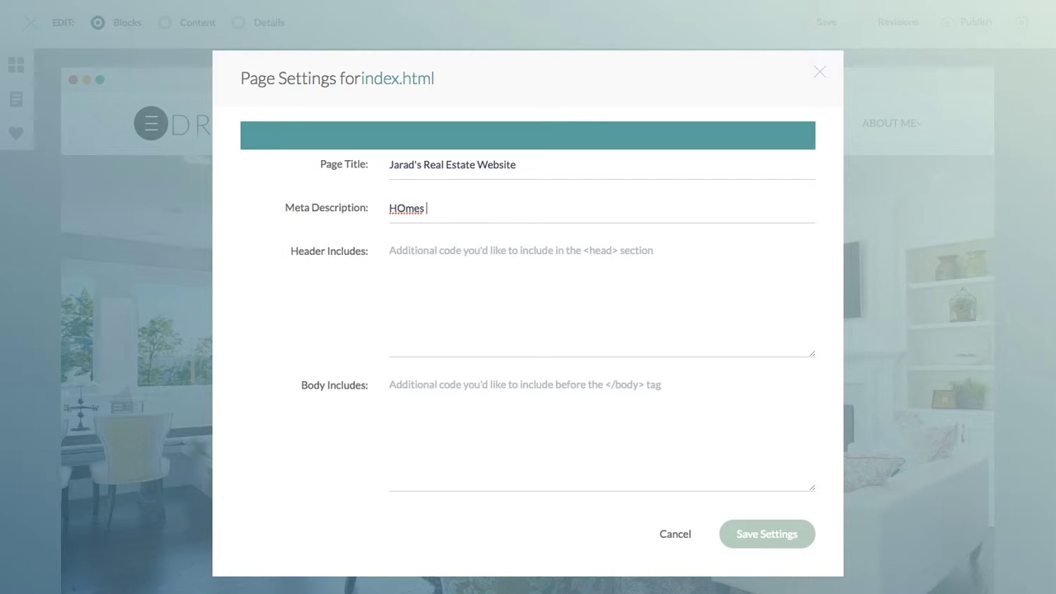
key(BackSpace)
key(BackSpace)
key(BackSpace)
key(BackSpace)
text(omes for sale in Utah)
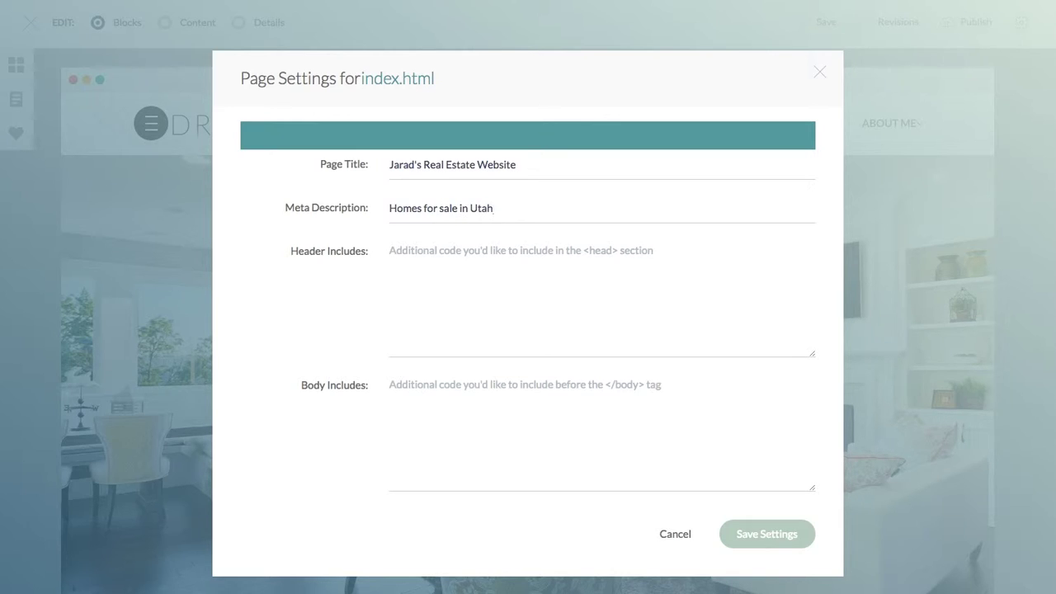
drag(528, 209, 397, 208)
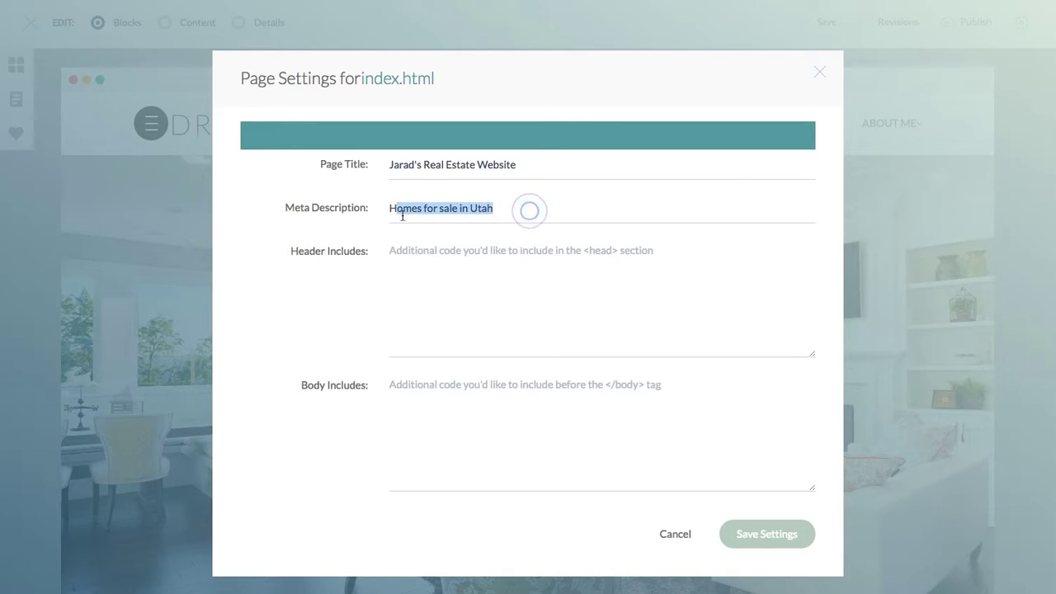
click(415, 272)
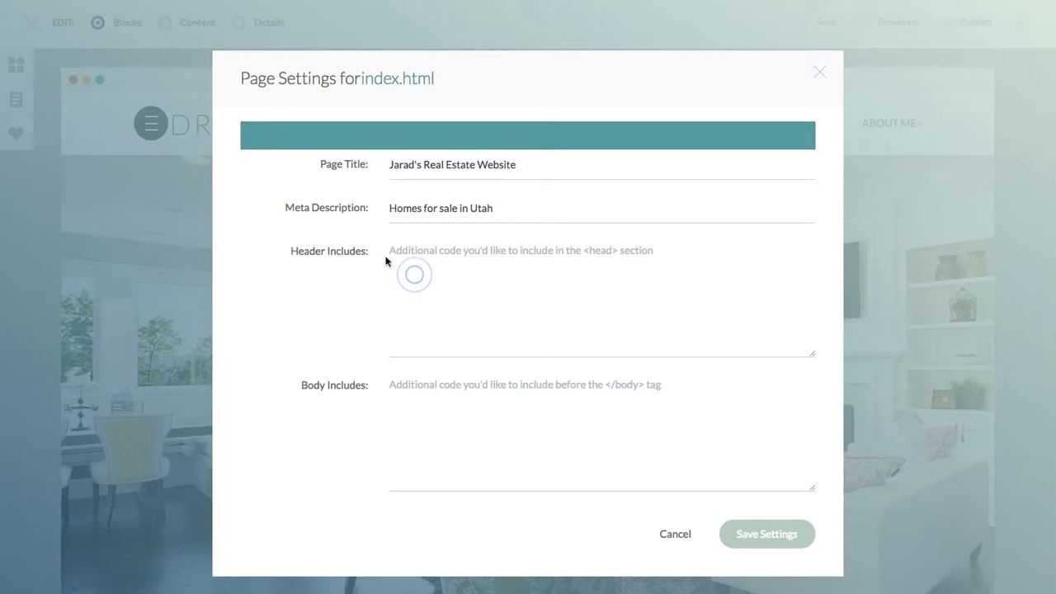